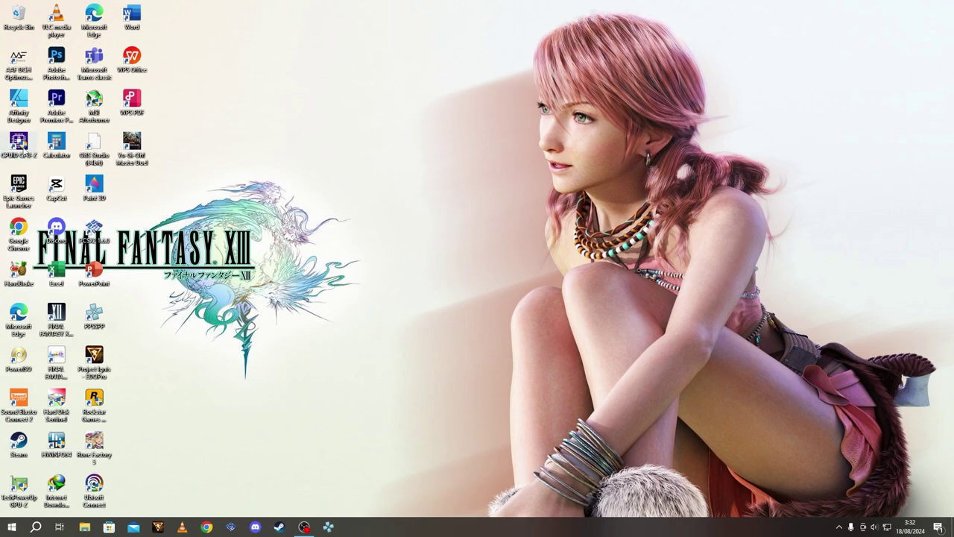
- Open CPU-Z from the desktop, examine the processor and memory specifications, and close it
double_click(18, 140)
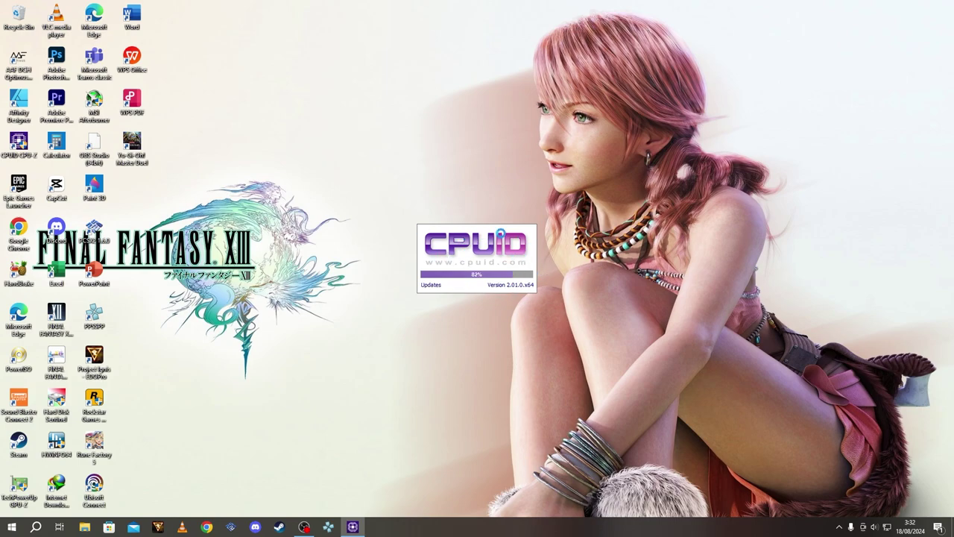
left_click(521, 289)
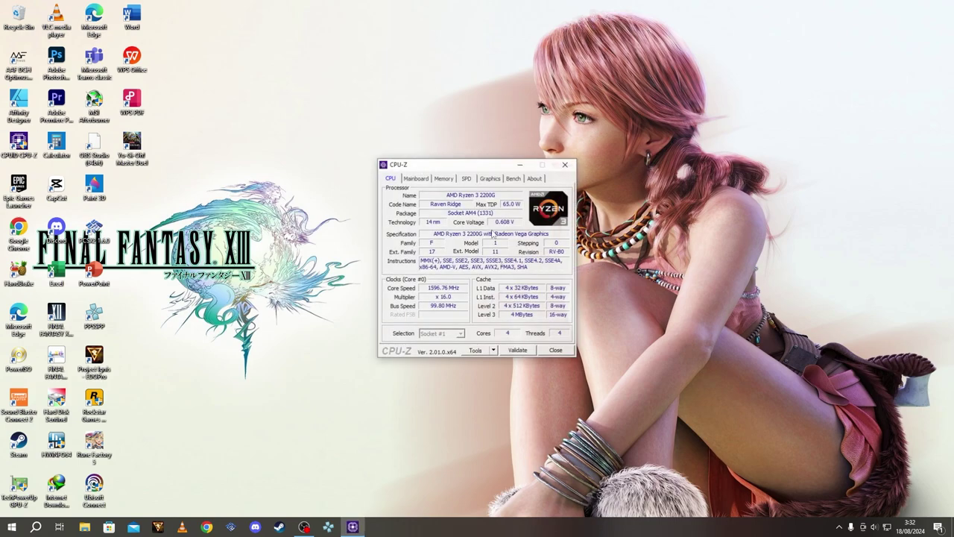
left_click_drag(501, 170, 492, 152)
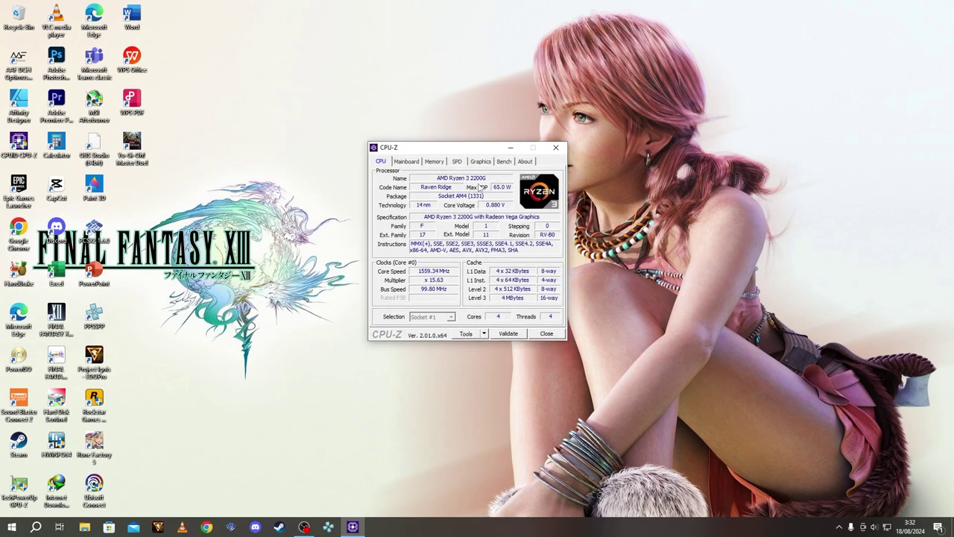
left_click(439, 162)
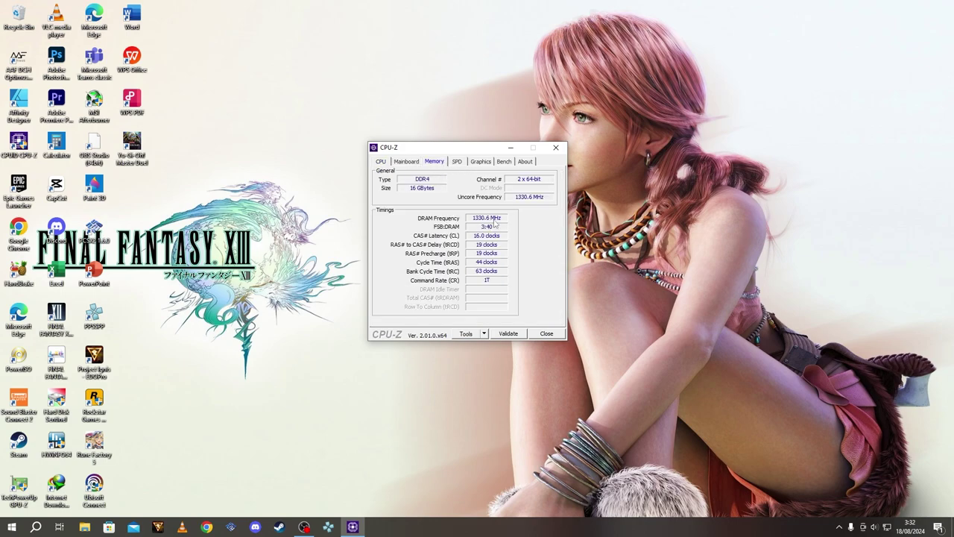
left_click(380, 161)
left_click(432, 161)
left_click(381, 162)
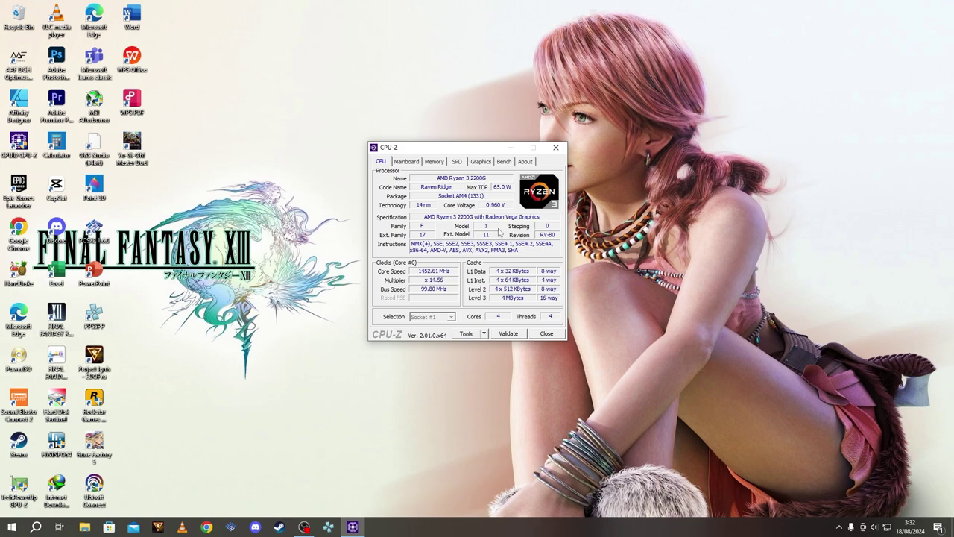
left_click(556, 147)
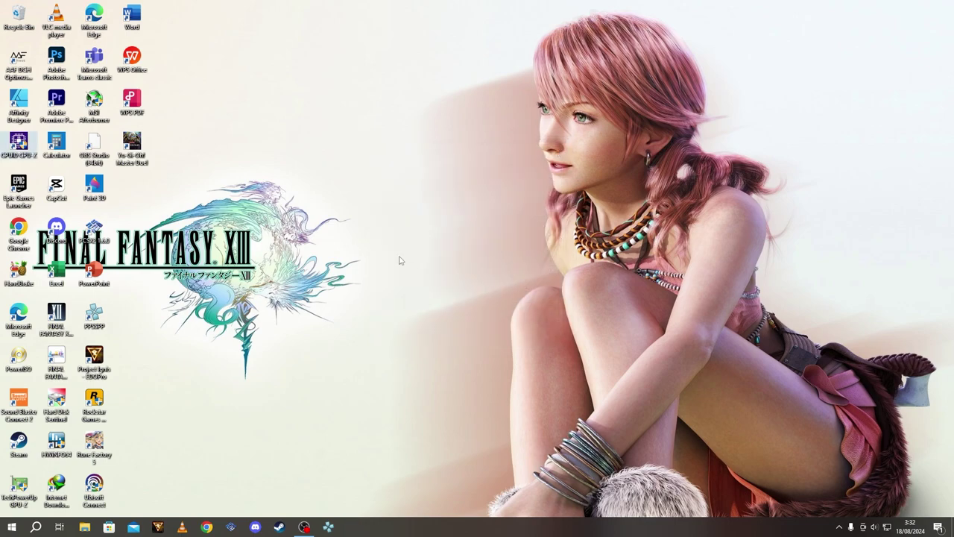
- Check the OBS Studio shortcut's compatibility properties for the option to run the program as an administrator
left_click(108, 147)
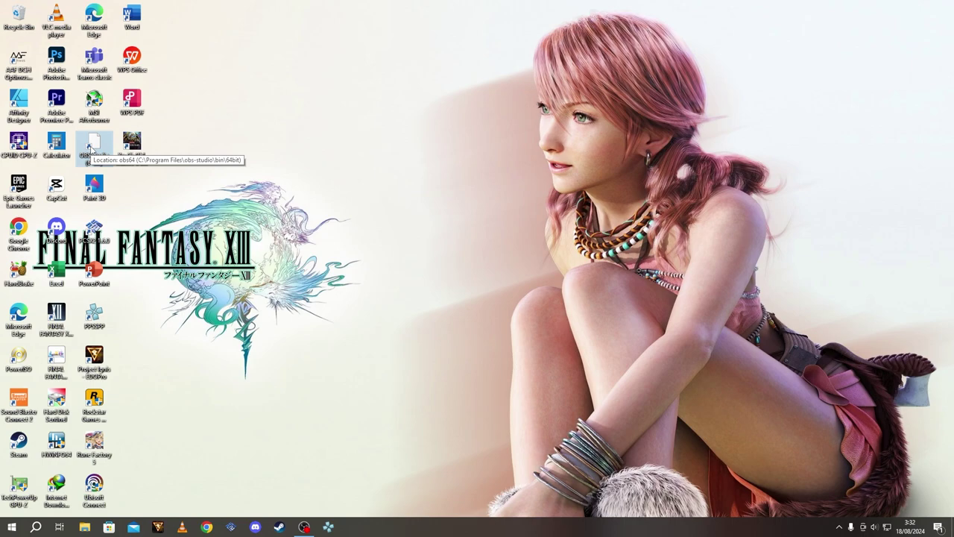
right_click(99, 147)
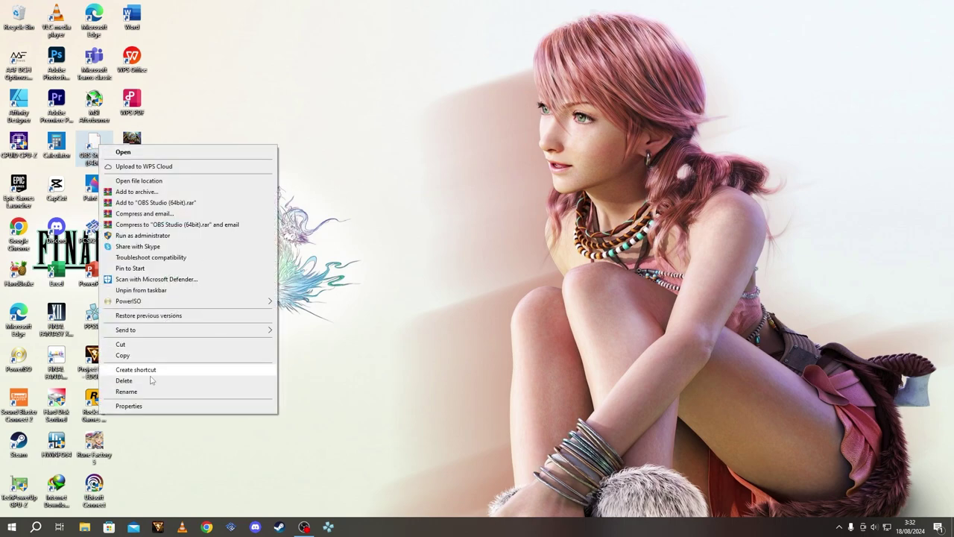
left_click(129, 405)
left_click(246, 176)
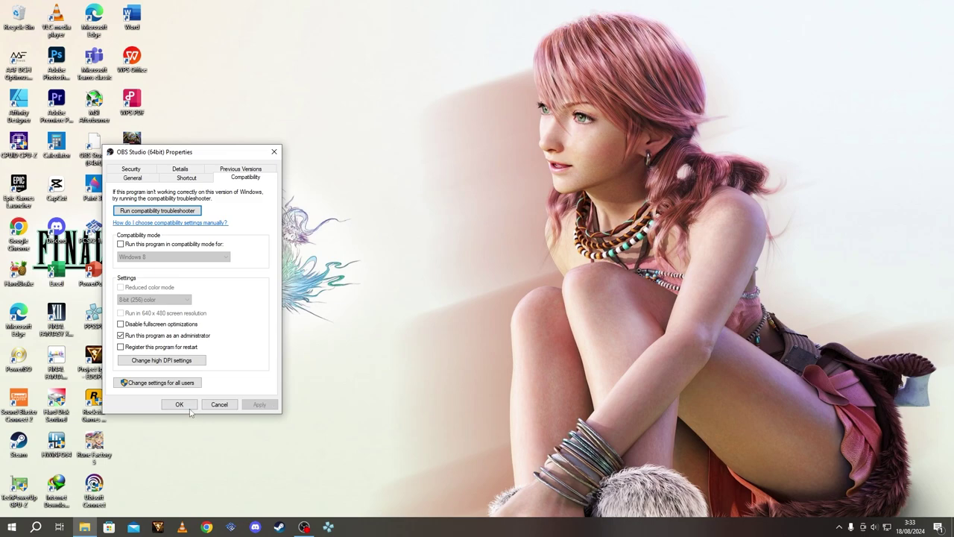
left_click(232, 409)
- Switch to OBS Studio and check the process priority choices in the advanced settings
left_click(304, 527)
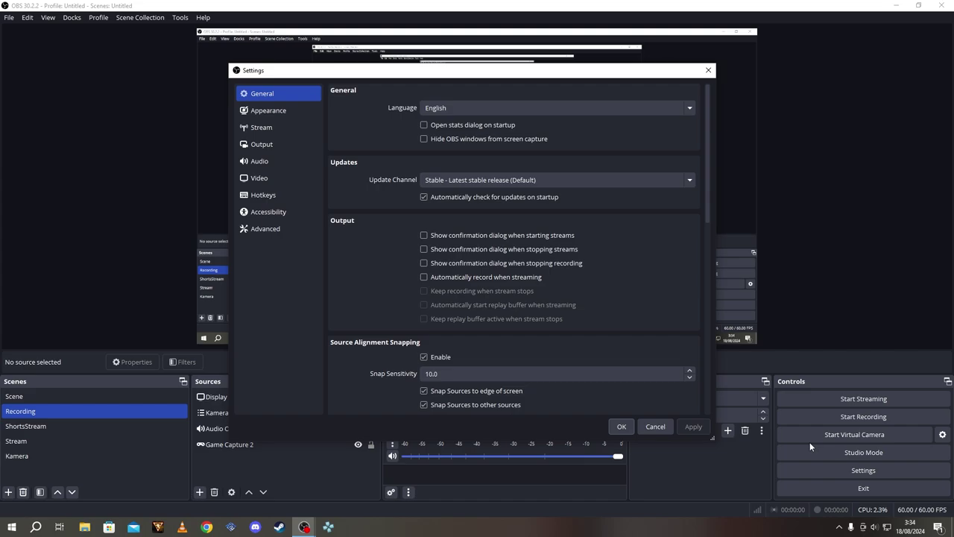
left_click(280, 231)
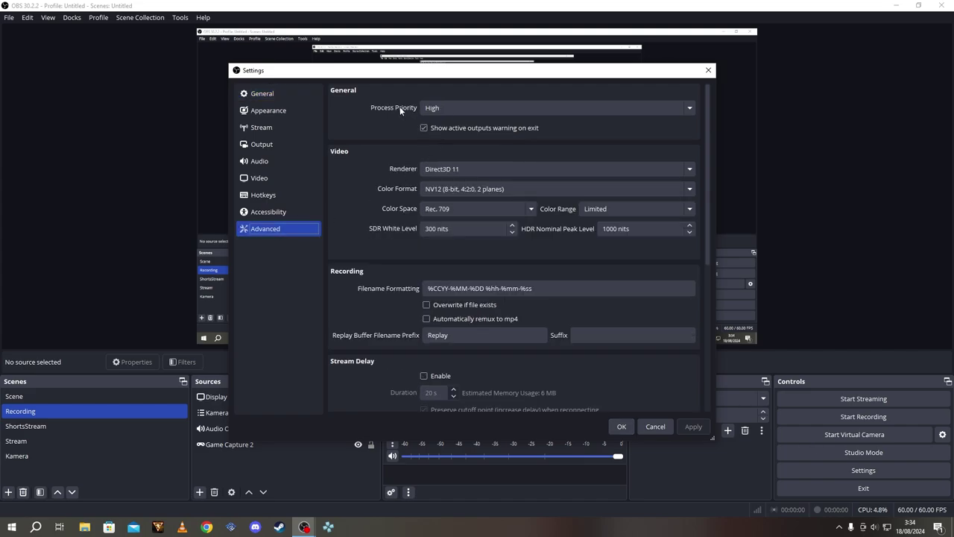
left_click(439, 104)
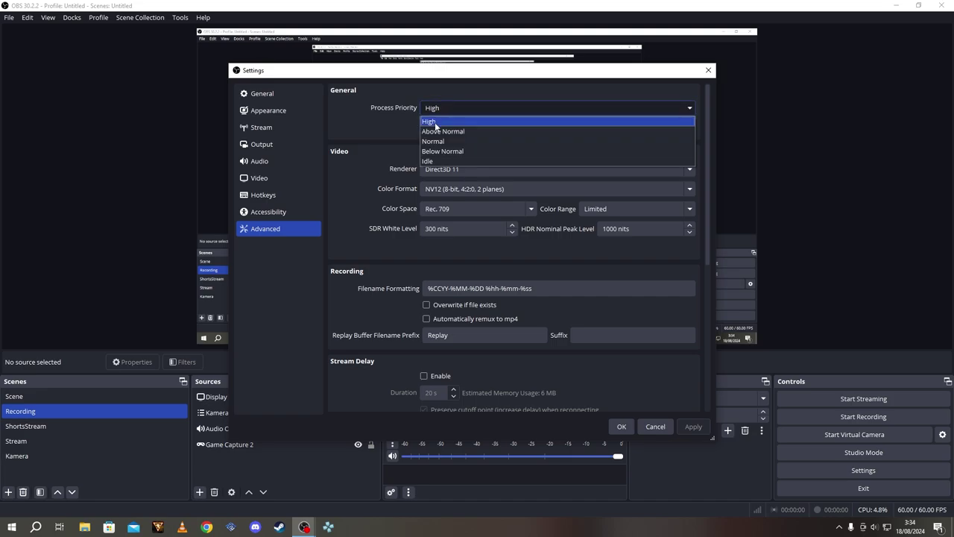
left_click(391, 126)
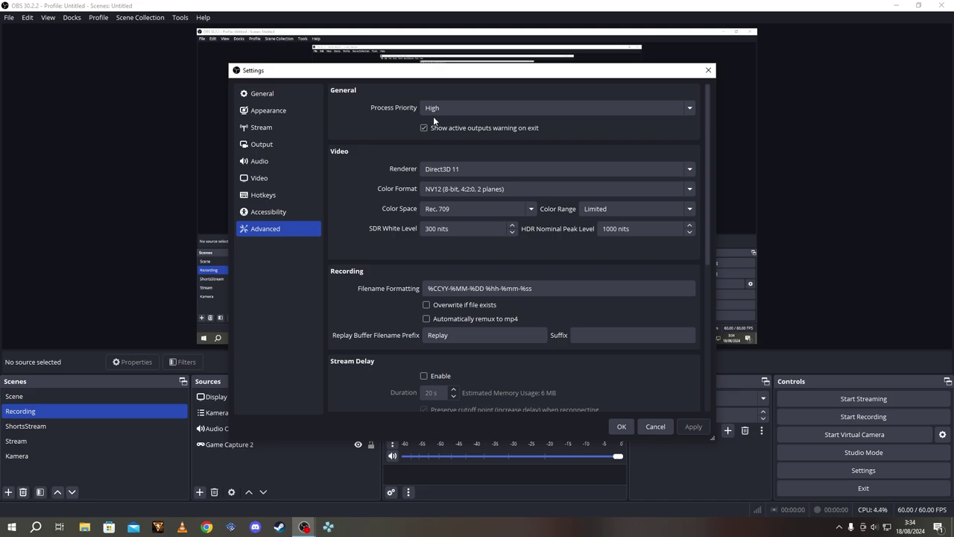
left_click_drag(446, 73, 448, 28)
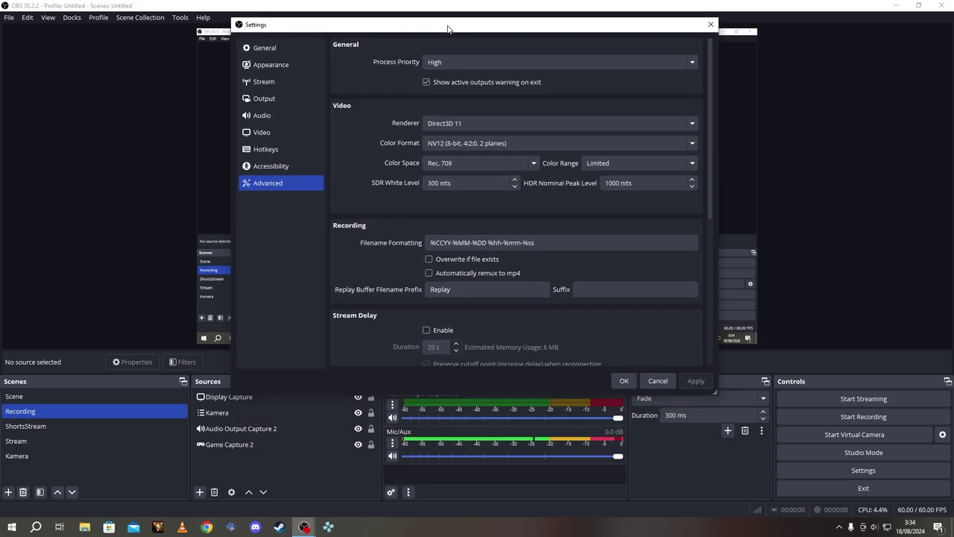
- Review the video resolution and frame rate settings and the streaming service settings
left_click(277, 132)
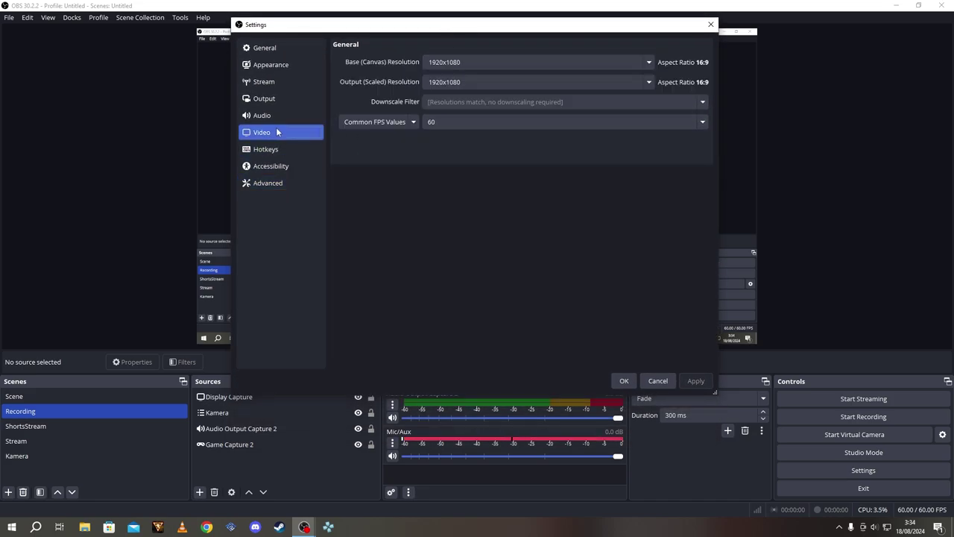
left_click_drag(476, 27, 471, 49)
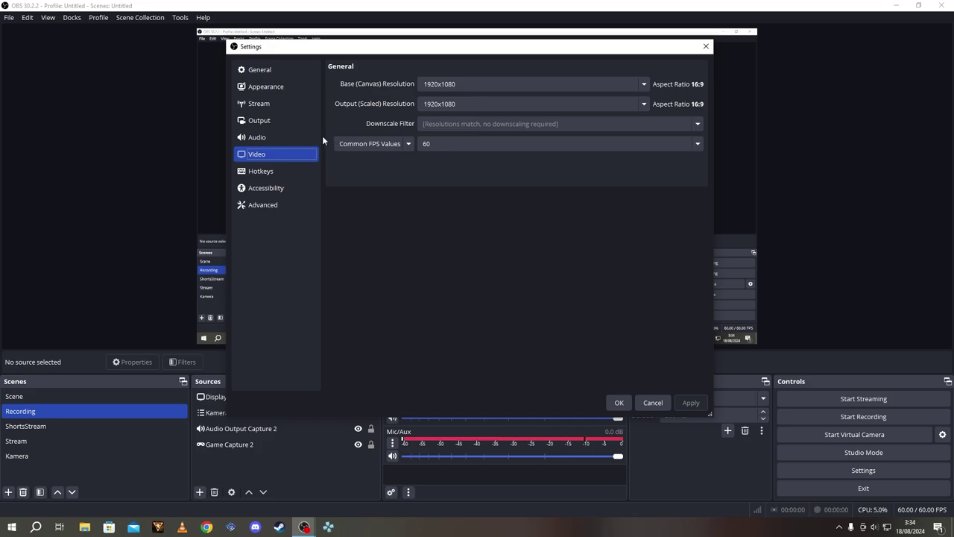
left_click(289, 106)
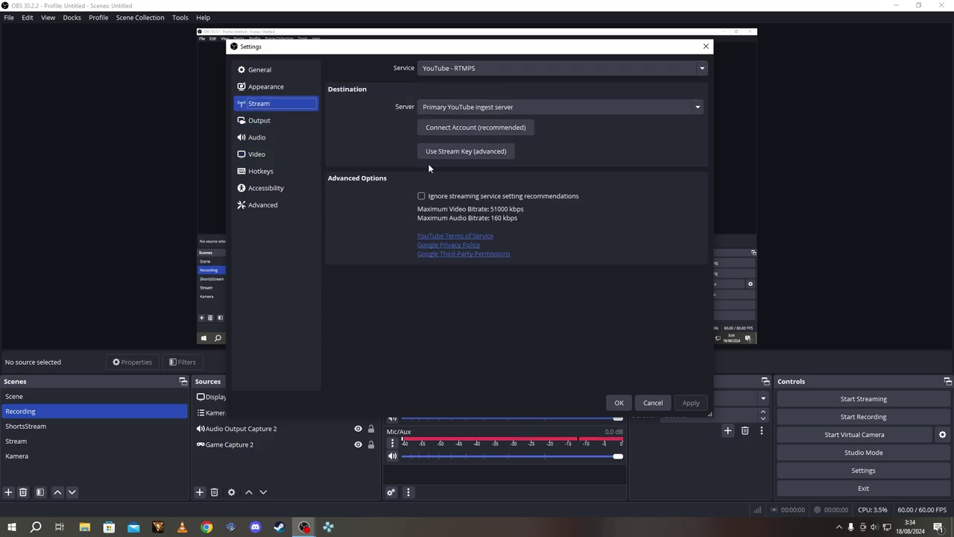
- Set the streaming output's video encoder to x264 and keep its rate control at CBR
left_click(289, 122)
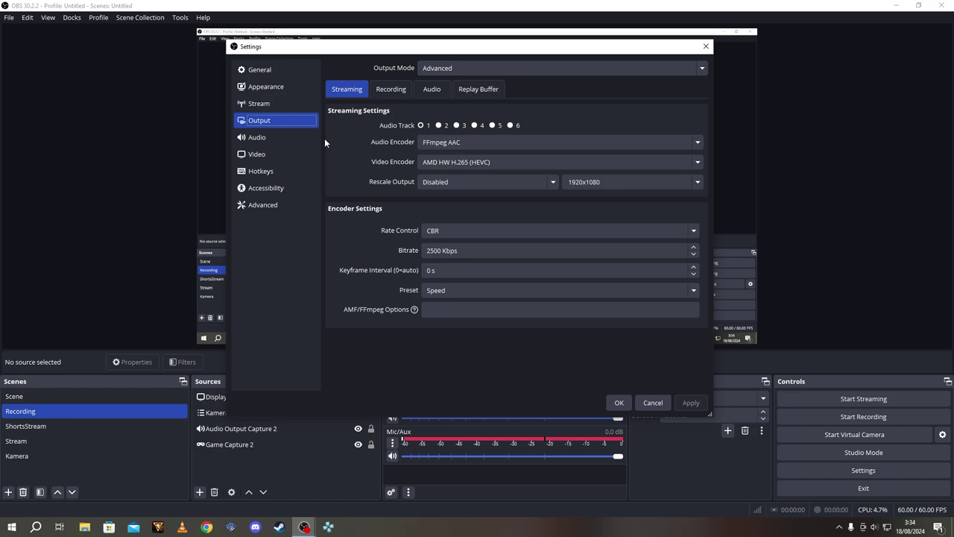
left_click(456, 161)
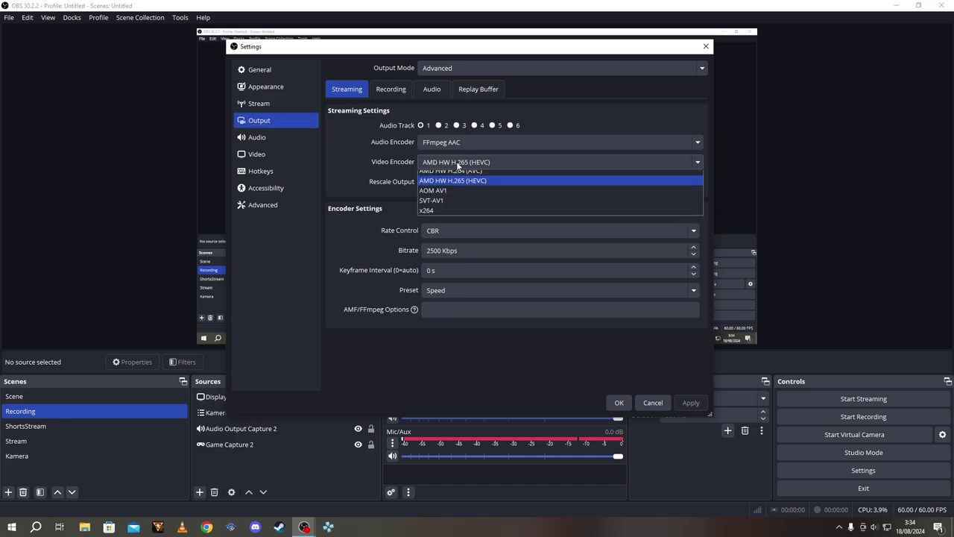
left_click(433, 215)
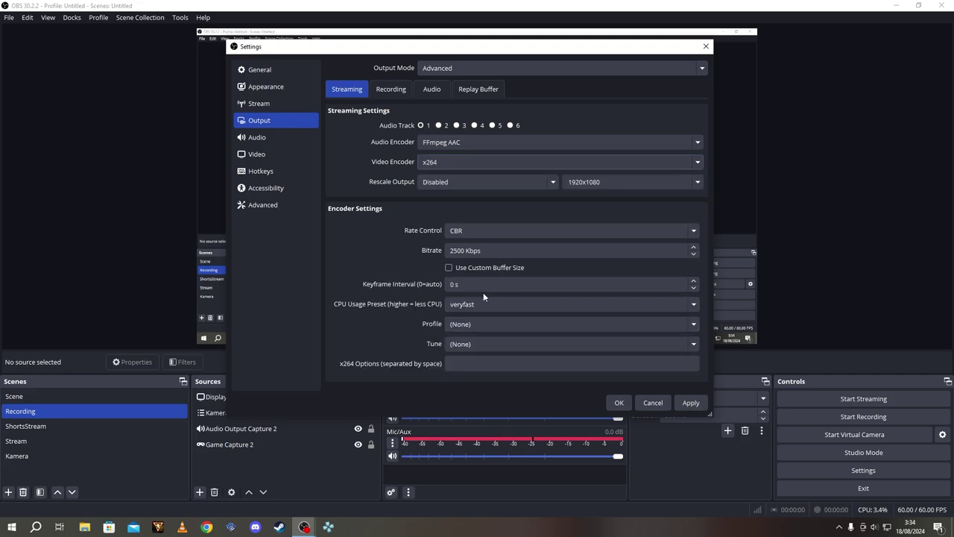
left_click(453, 231)
left_click(453, 231)
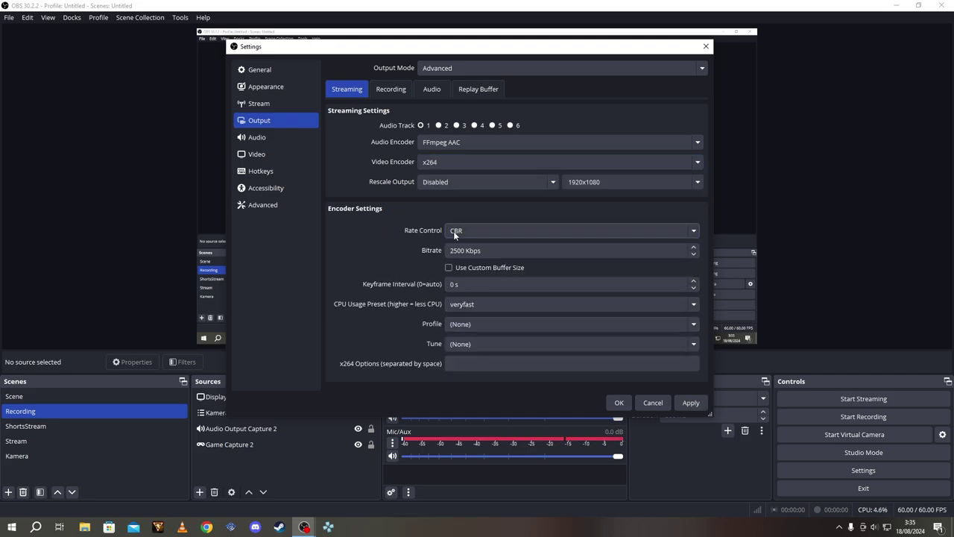
left_click(463, 229)
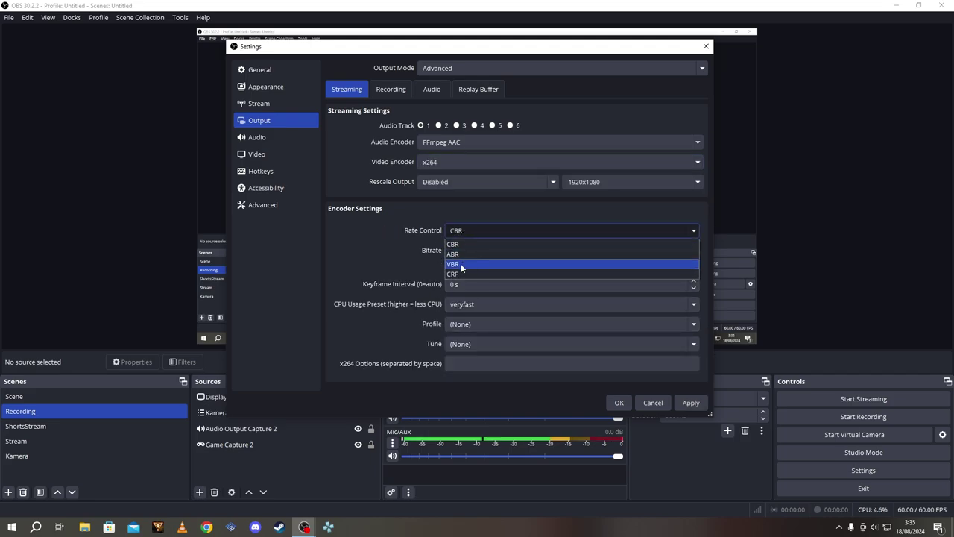
left_click(433, 249)
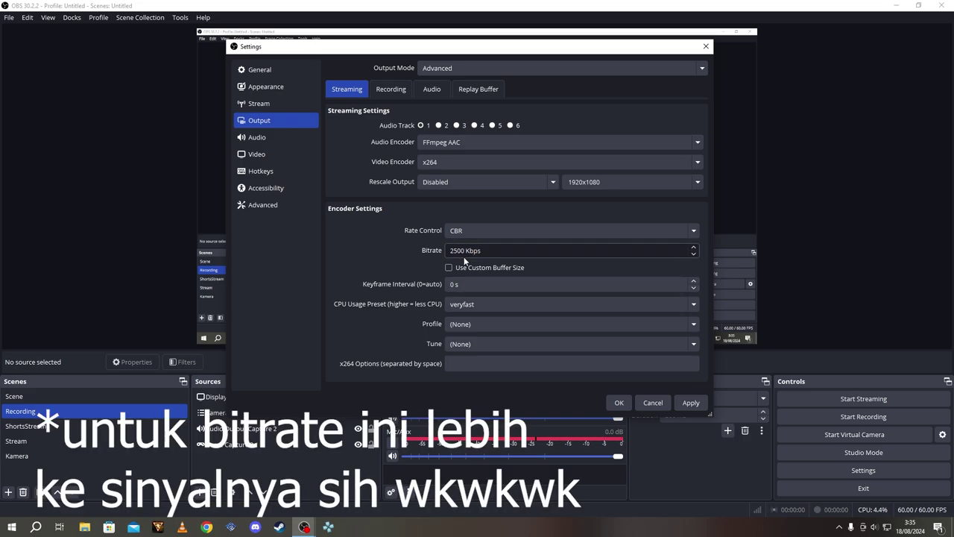
- Set both the base canvas and output scaled resolutions to 1280x720 and the common FPS value to 30
left_click(285, 156)
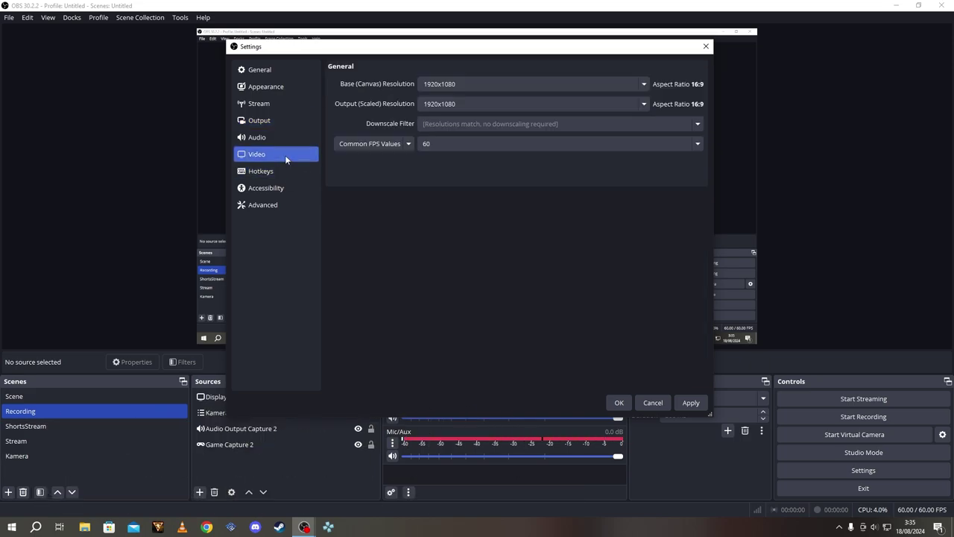
left_click(642, 84)
left_click(474, 109)
left_click(644, 104)
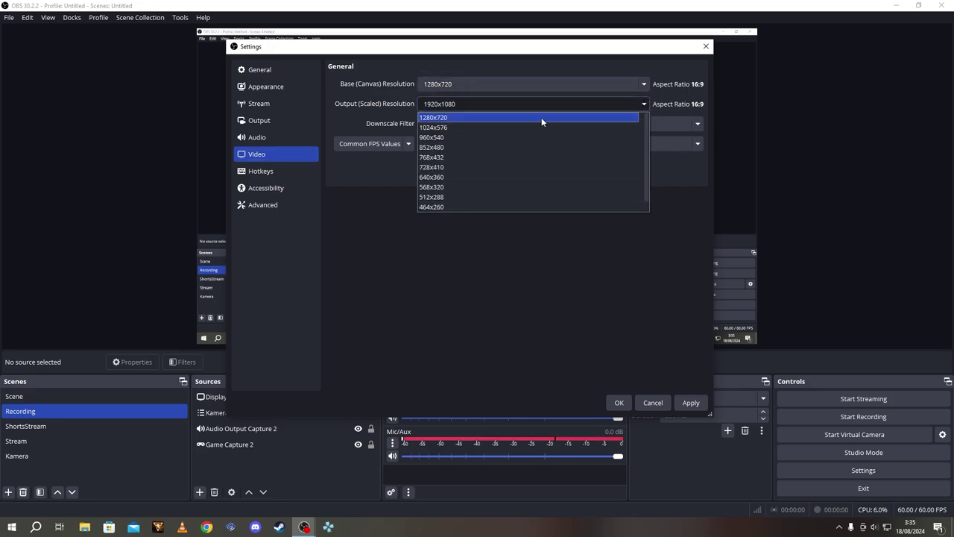
left_click(464, 124)
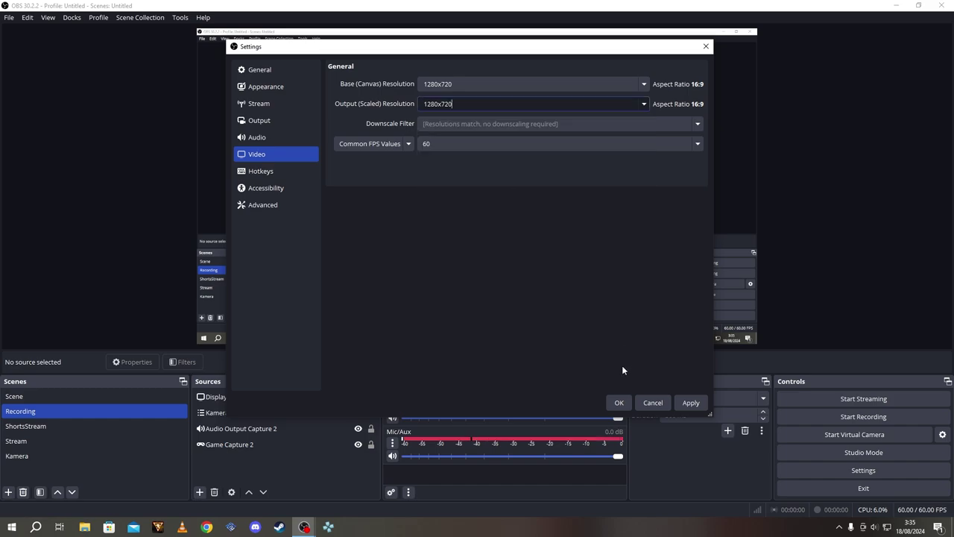
left_click(555, 147)
left_click(478, 216)
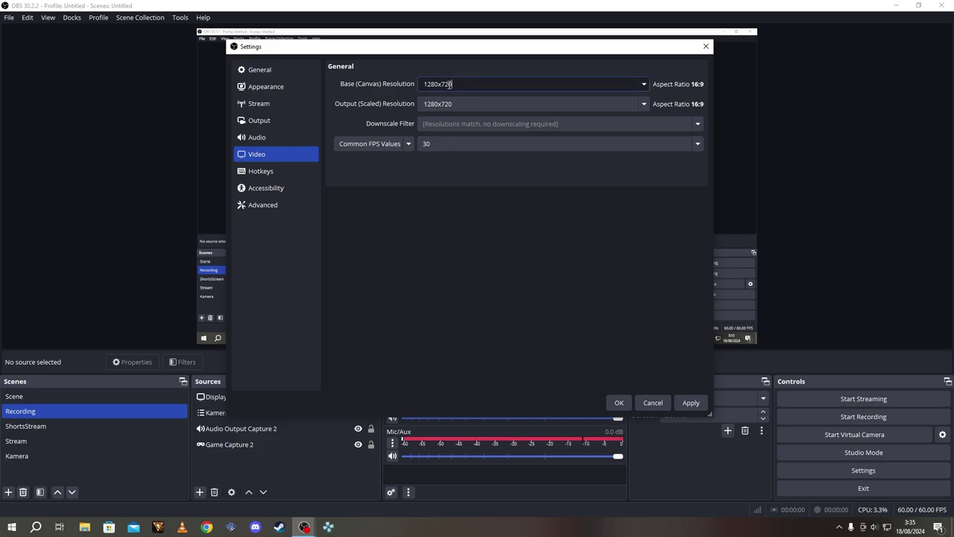
- Change the base canvas resolution to the vertical format 720x1280
left_click_drag(453, 84, 410, 78)
type("720")
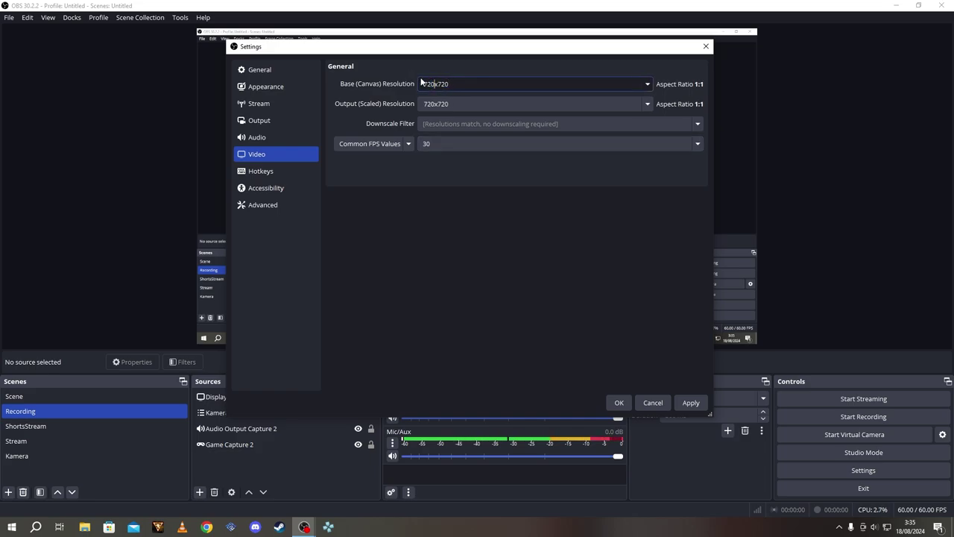
key("BackSpace")
key("BackSpace")
key("BackSpace")
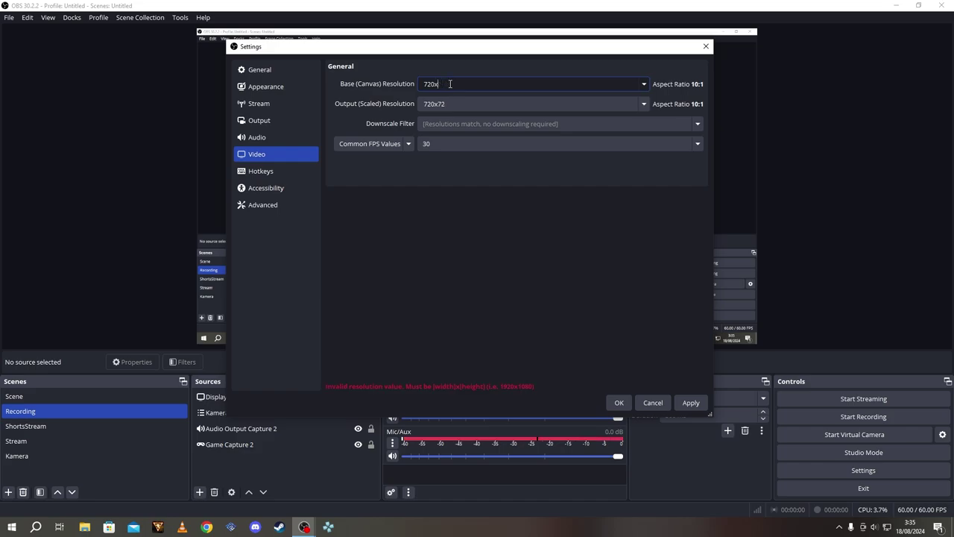
type("1280")
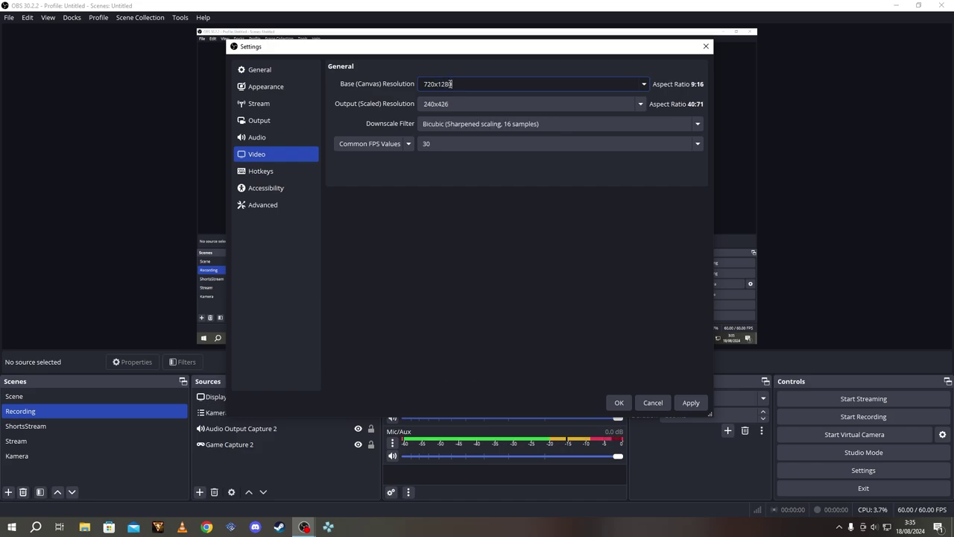
- Copy the base canvas resolution into the output scaled resolution so it is also 720x1280
double_click(450, 84)
key("ctrl+c")
left_click(458, 102)
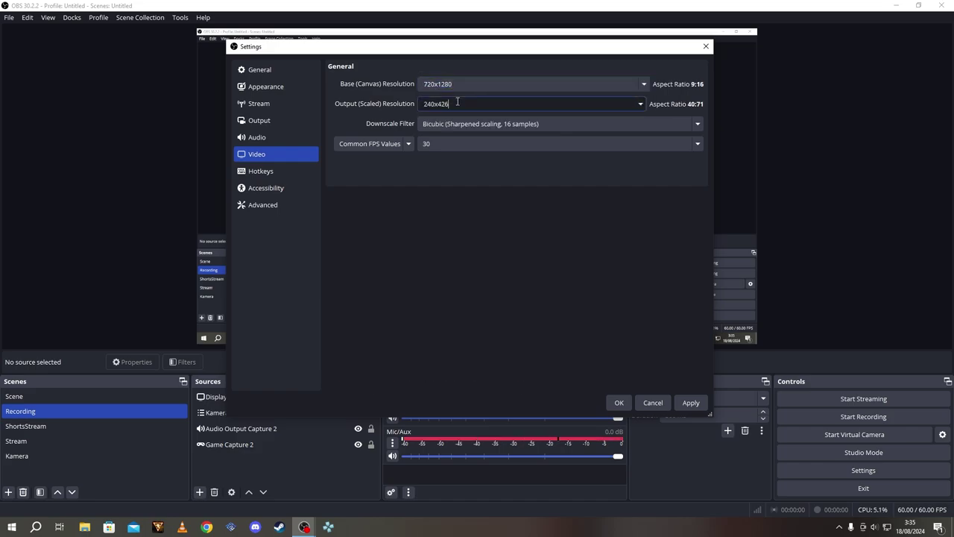
double_click(458, 102)
key("ctrl+v")
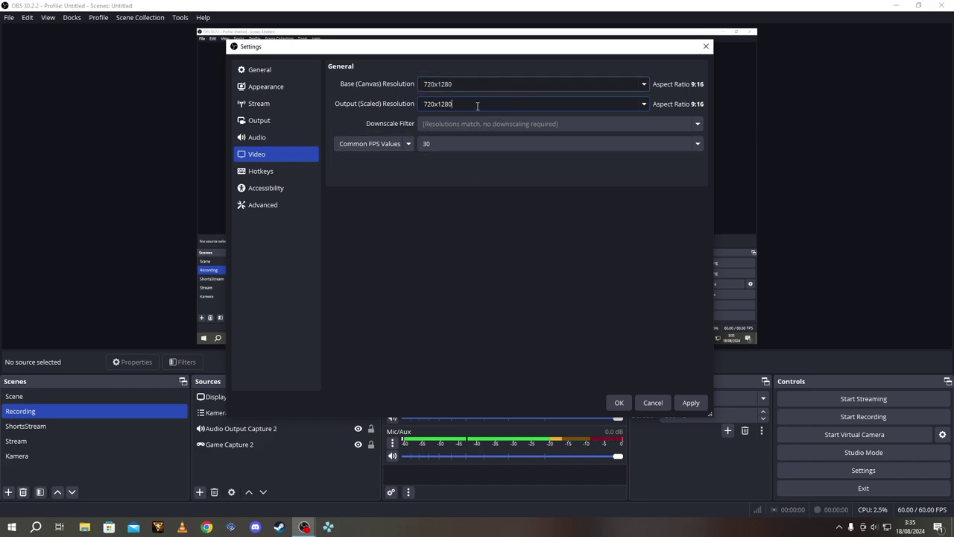
left_click(260, 121)
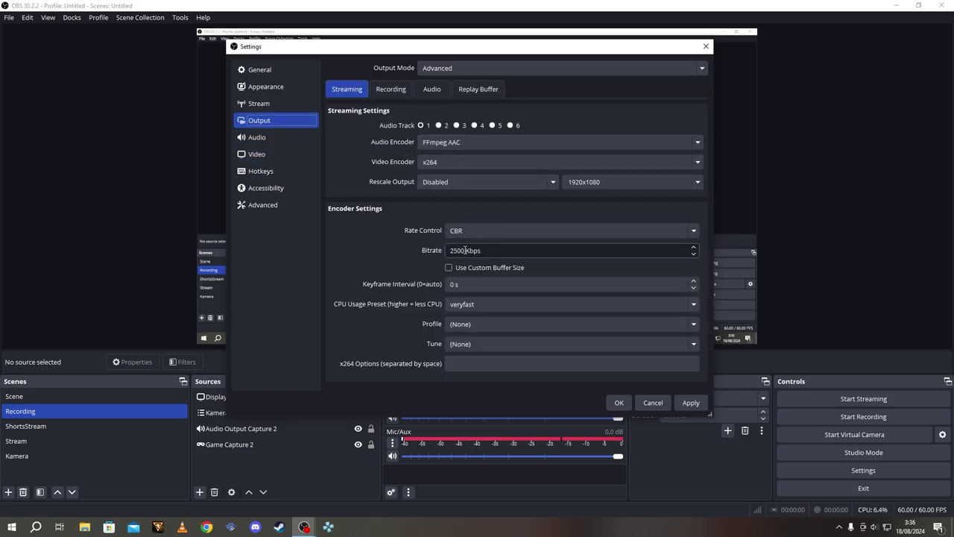
left_click(276, 105)
left_click(276, 88)
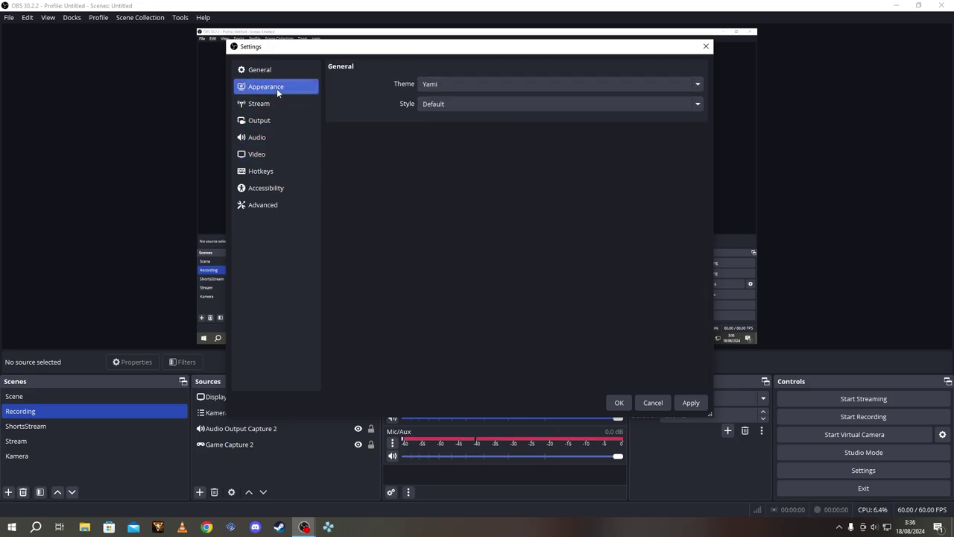
key("Down")
key("Up")
key("Up")
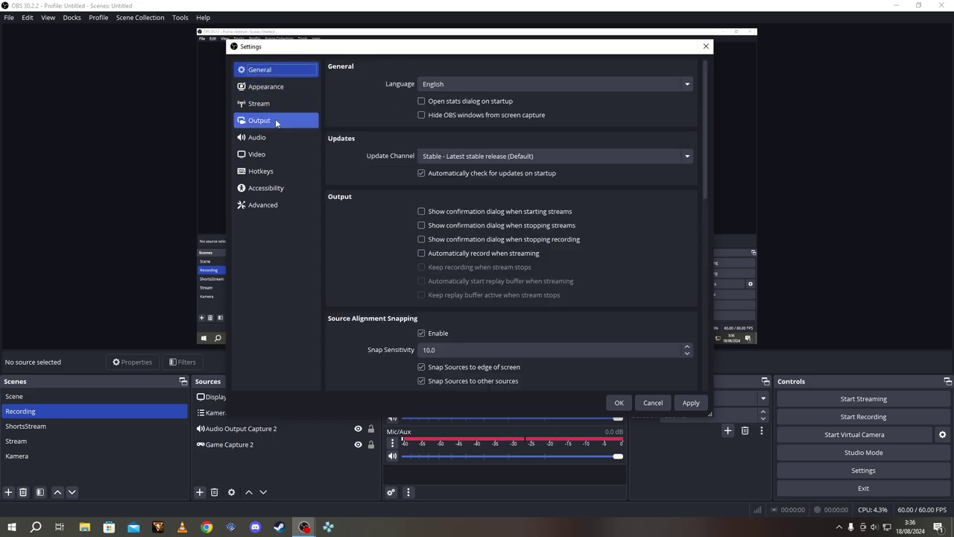
left_click(275, 119)
left_click(298, 139)
left_click(291, 153)
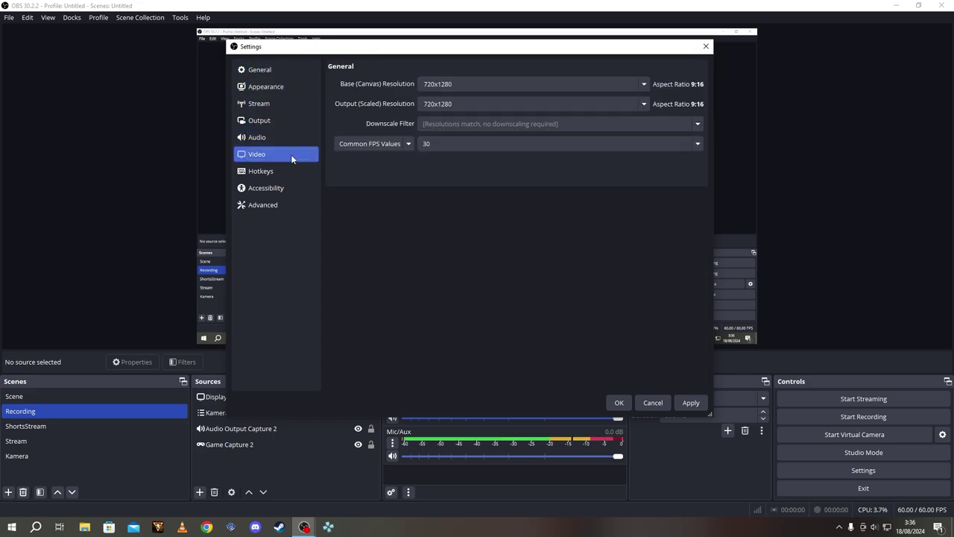
- Switch the streaming output's video encoder to AMD HW H.264 (AVC) and back to x264
left_click(290, 120)
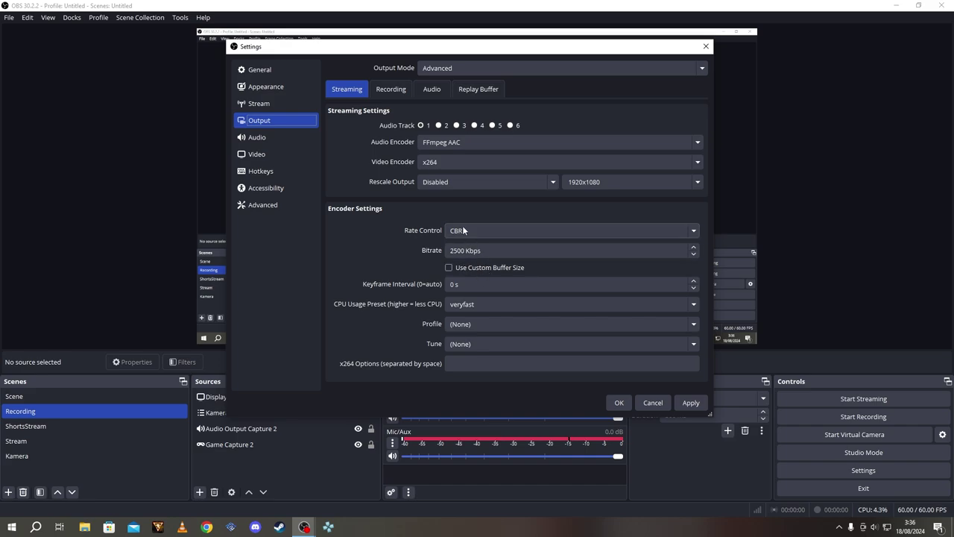
left_click(457, 162)
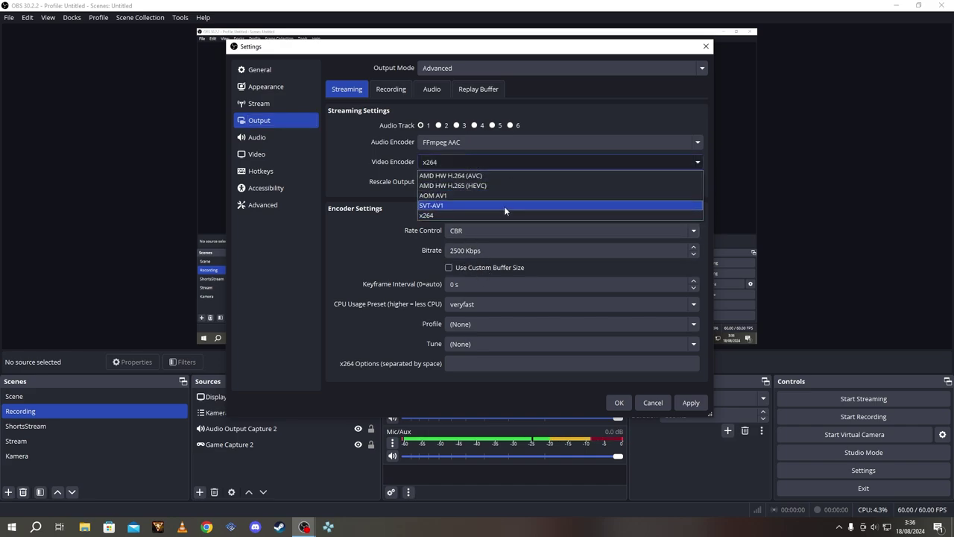
left_click(475, 175)
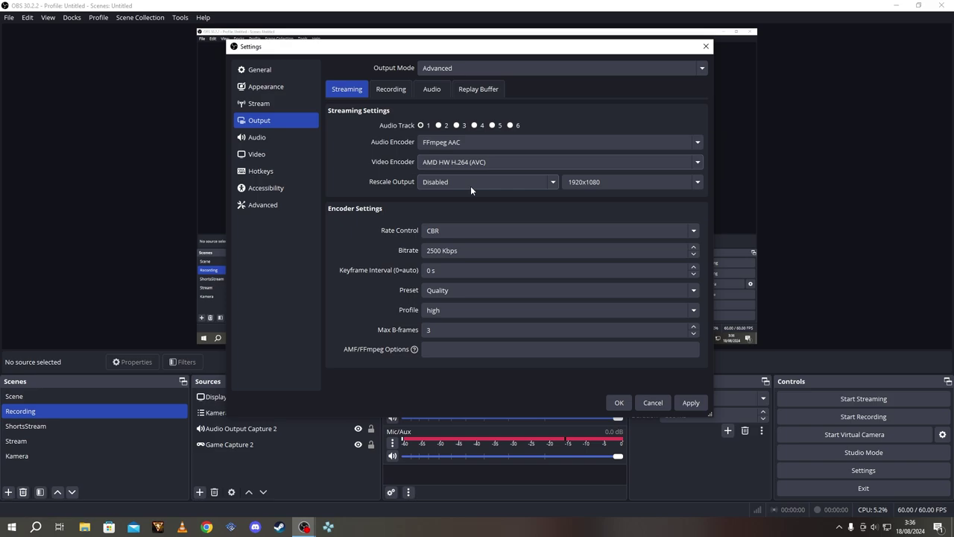
left_click(448, 164)
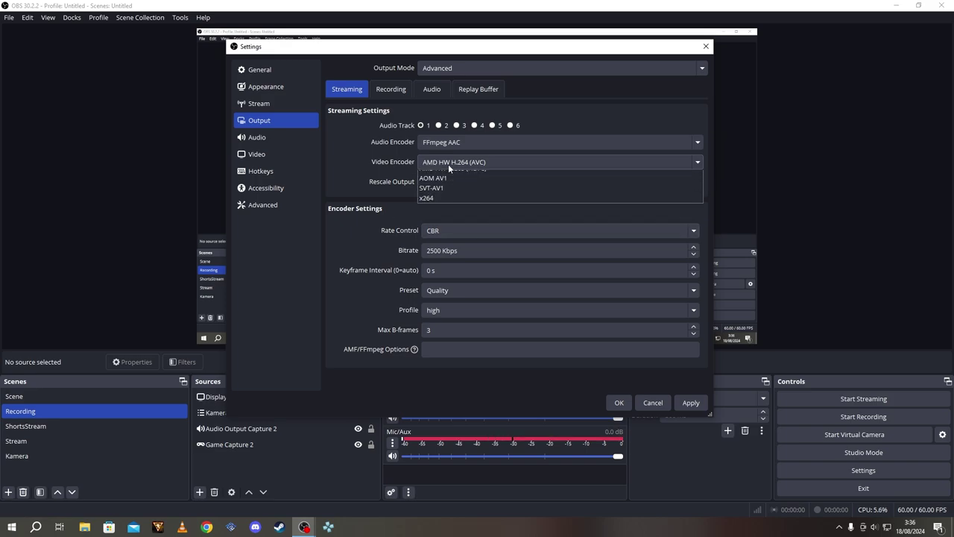
left_click(444, 215)
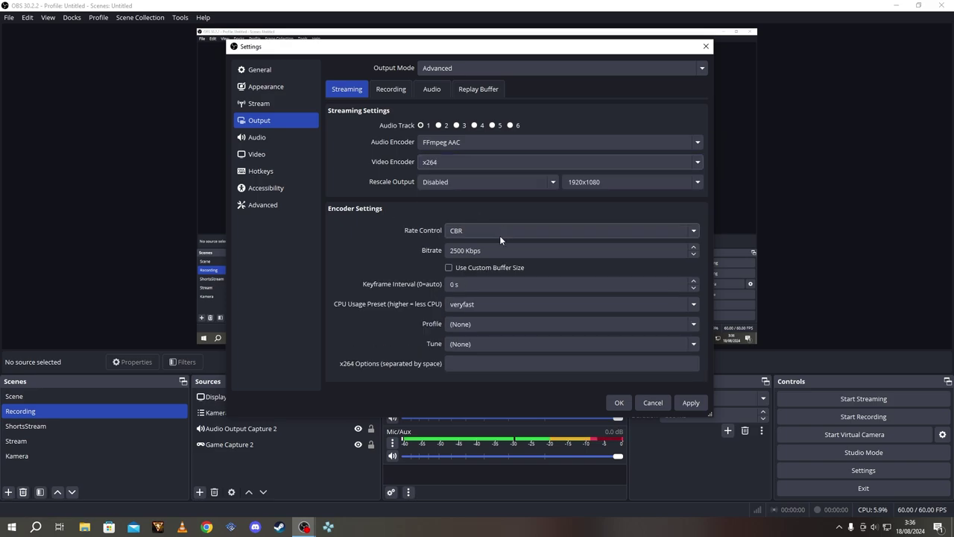
- Set the CPU usage preset of the x264 streaming encoder to ultrafast
left_click(509, 305)
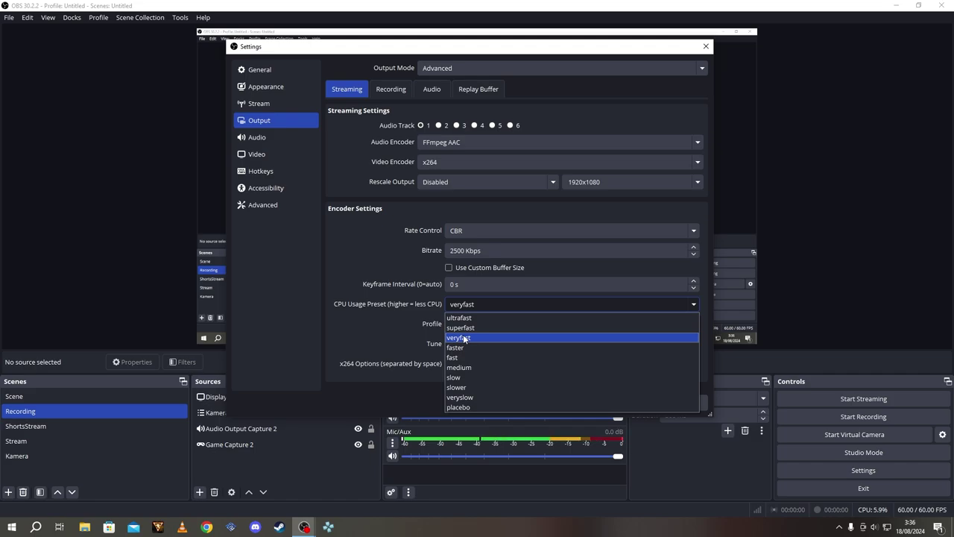
left_click(477, 318)
left_click(492, 304)
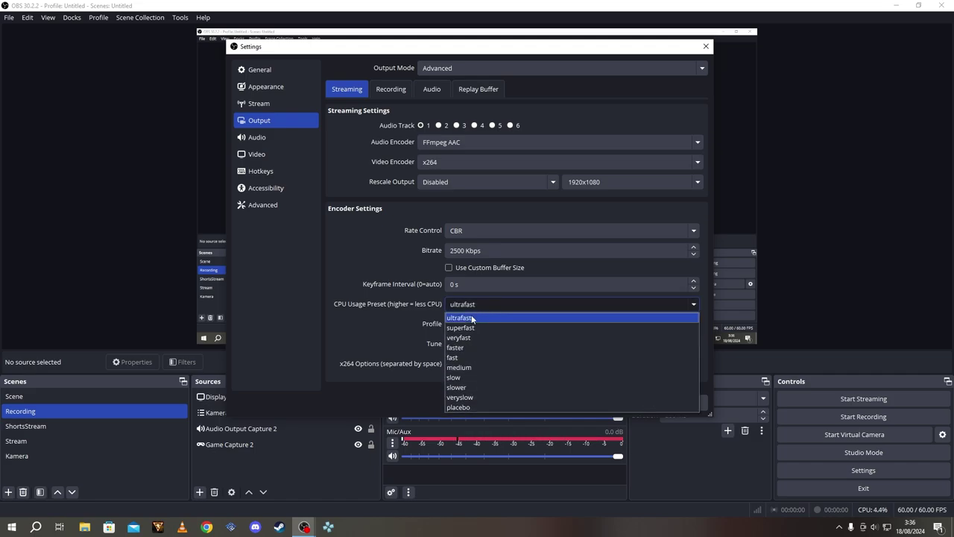
left_click(479, 314)
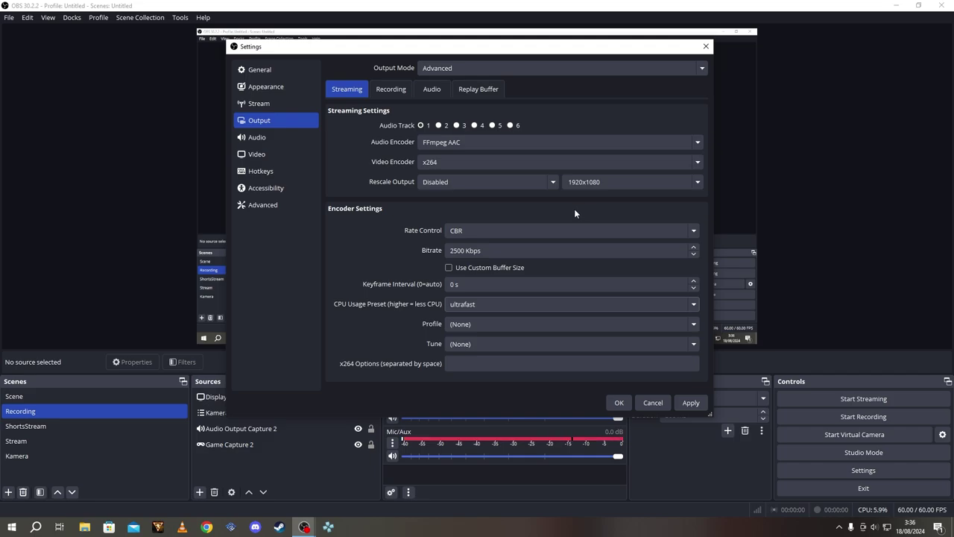
- Set the streaming output's video encoder to AMD HW H.264 (AVC) and its preset to Speed
left_click(465, 162)
left_click(462, 171)
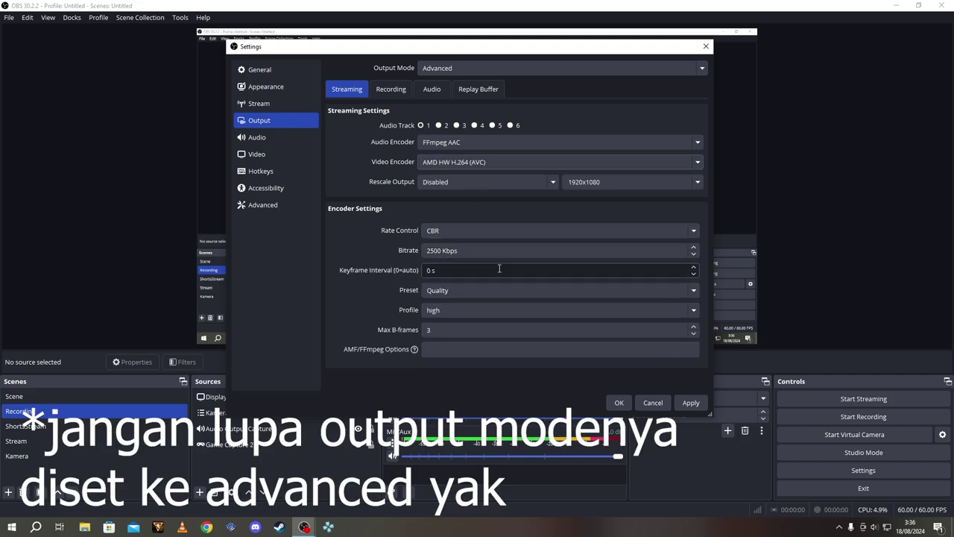
left_click(456, 290)
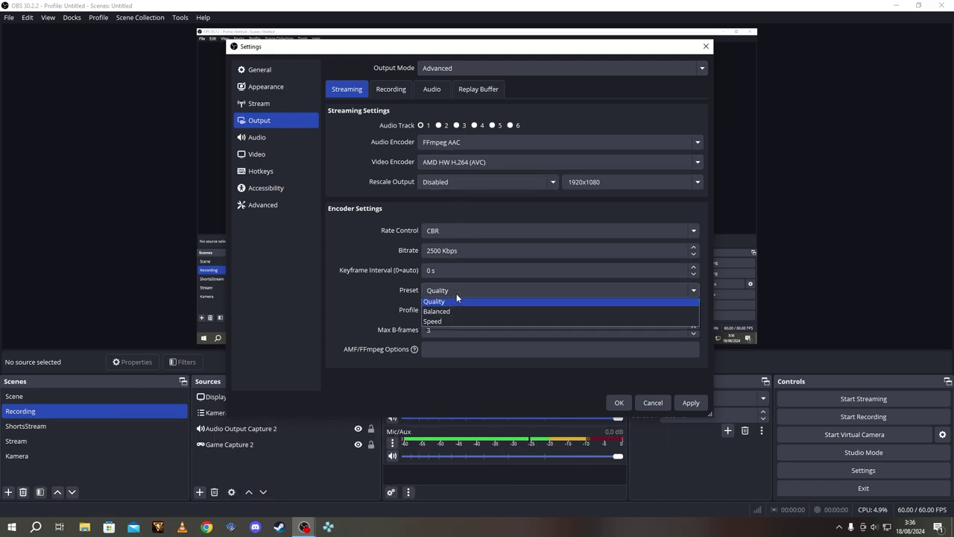
left_click(452, 304)
left_click(466, 291)
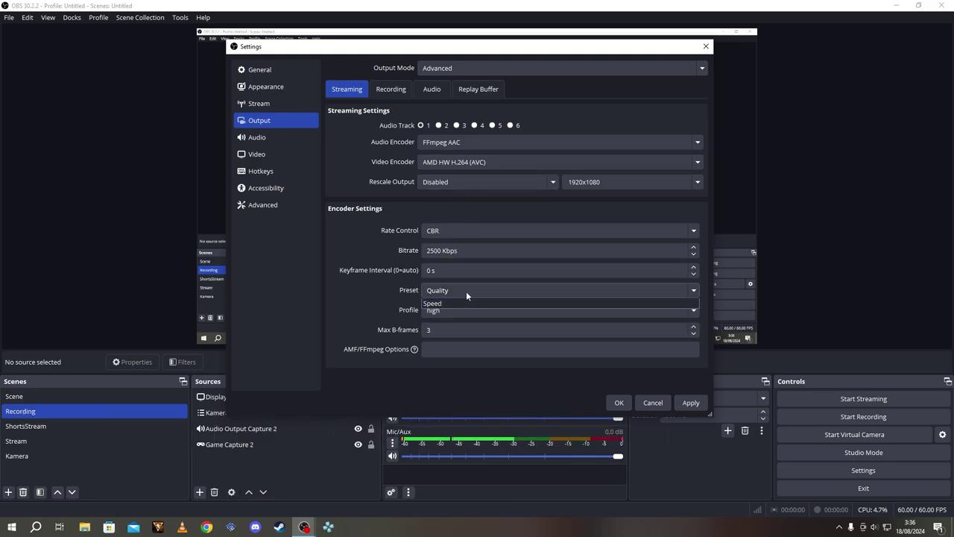
left_click(461, 323)
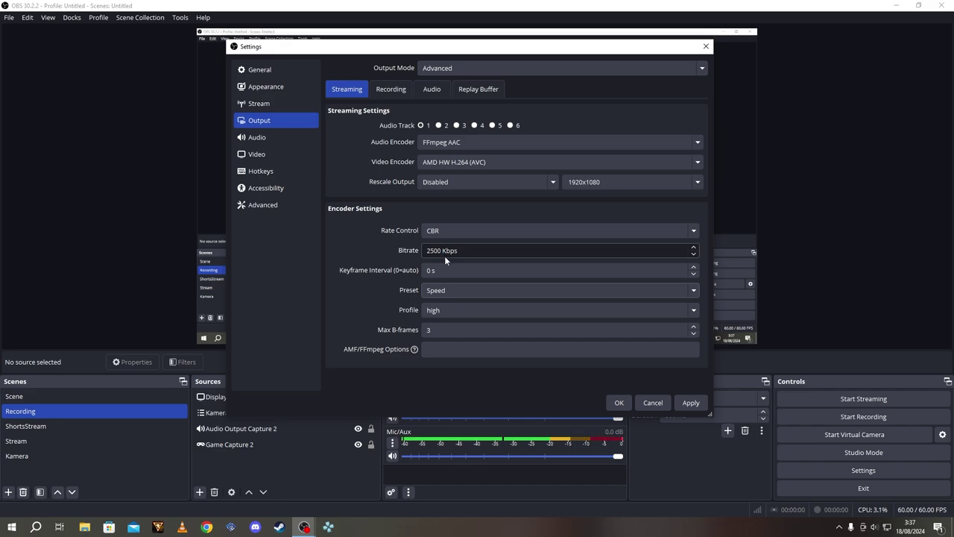
- Switch to the other OBS Studio window, where the screen recording is running
left_click(304, 527)
left_click(284, 498)
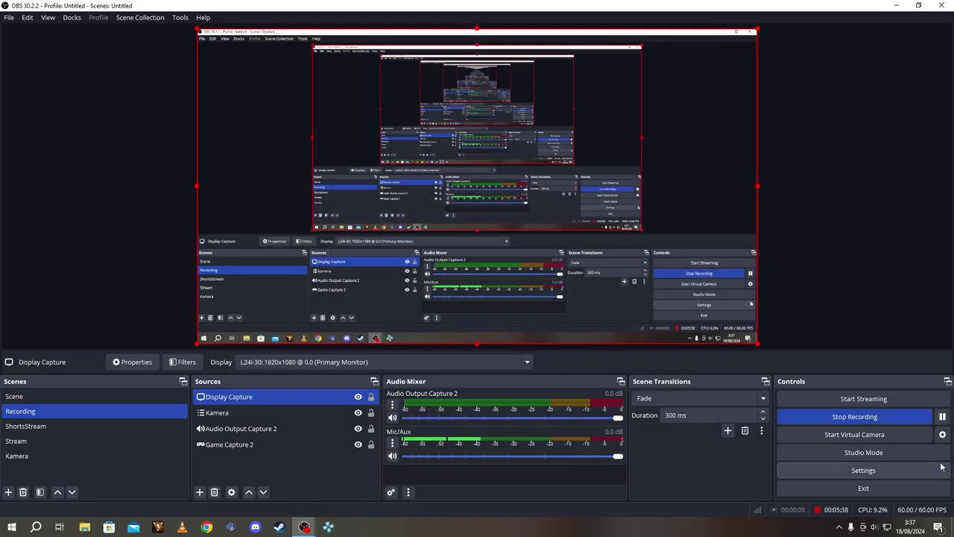
left_click(914, 360)
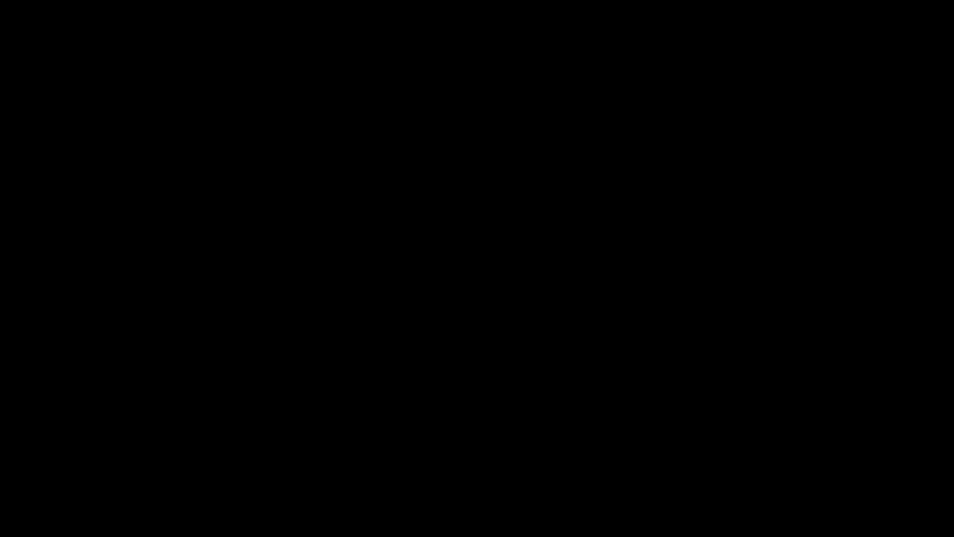